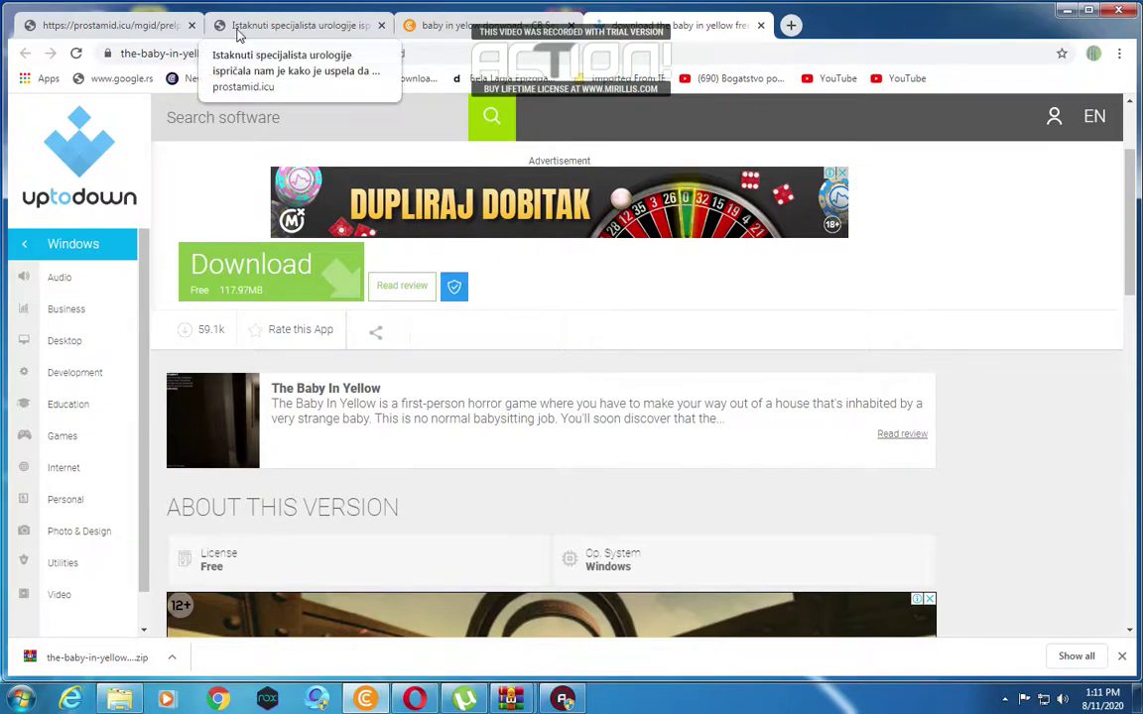
- From the existing search results for the game, open the Uptodown result "download the baby in yellow free (windows)" in a new tab
{"action": "left_click", "coordinate": [529, 28]}
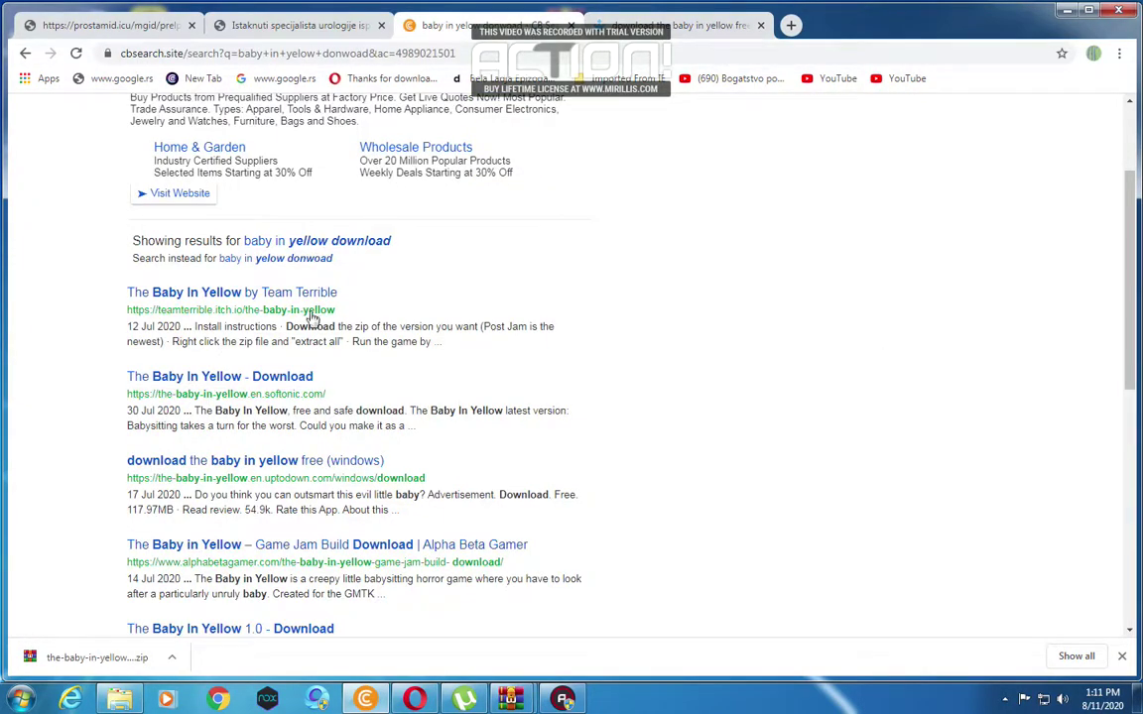
{"action": "scroll", "coordinate": [397, 298], "scroll_direction": "up", "scroll_amount": 2}
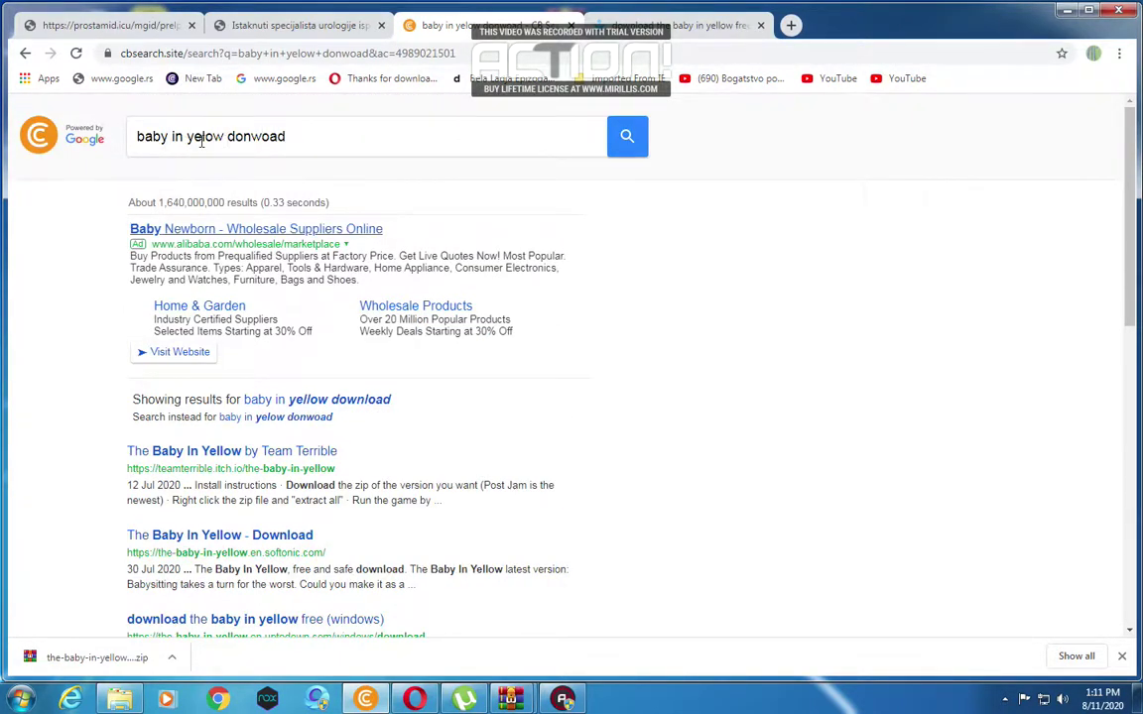
{"action": "scroll", "coordinate": [219, 271], "scroll_direction": "down", "scroll_amount": 1}
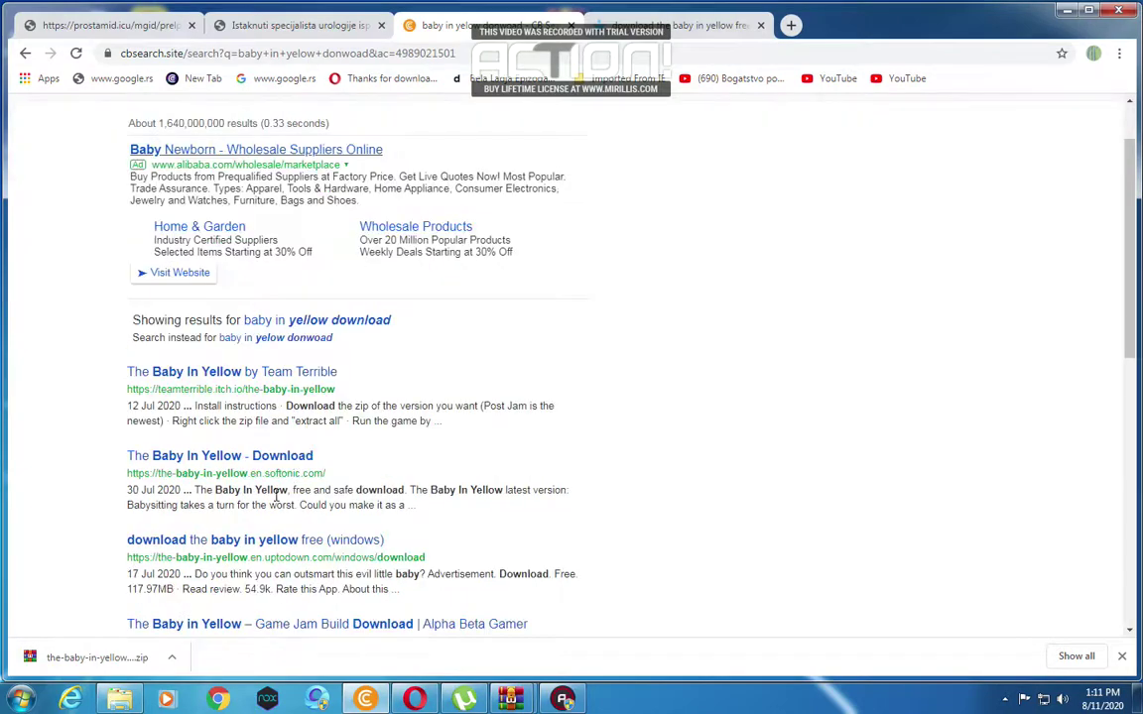
{"action": "right_click", "coordinate": [347, 542]}
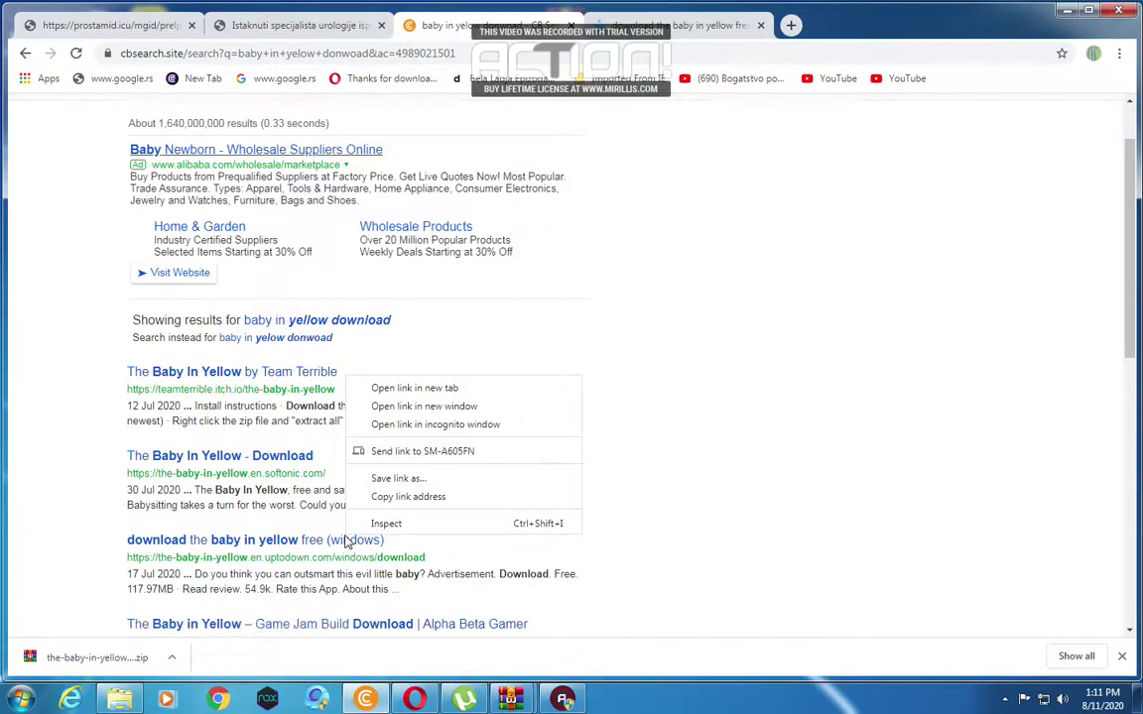
{"action": "left_click", "coordinate": [465, 389]}
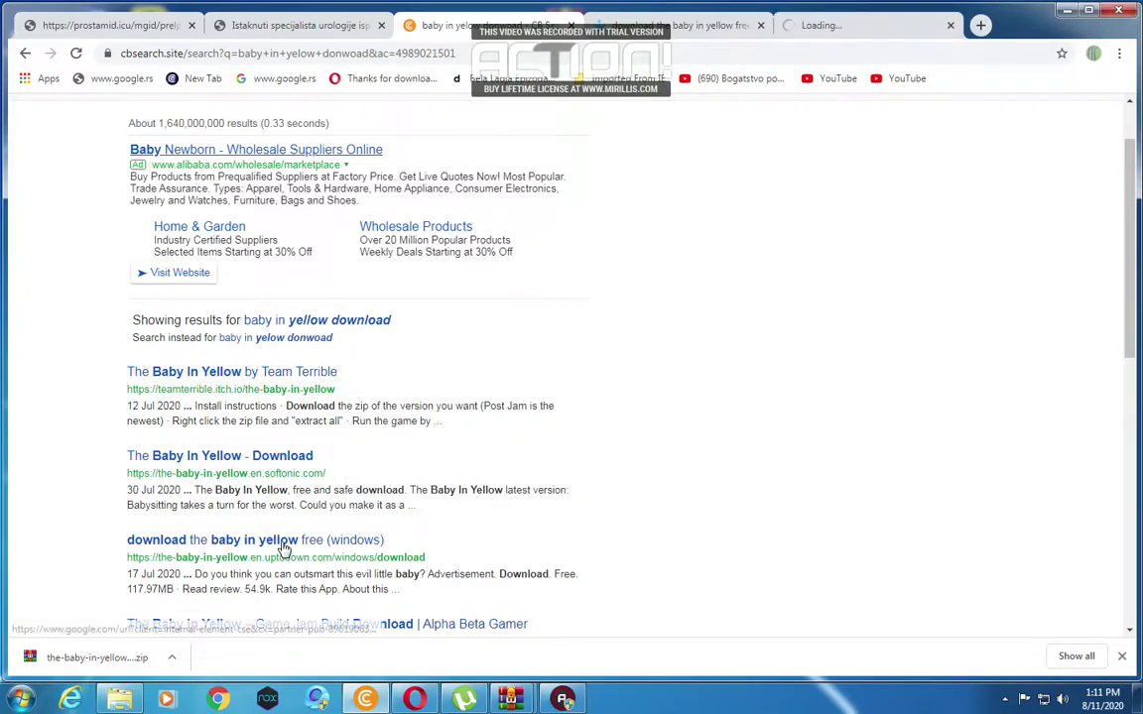
{"action": "left_click", "coordinate": [282, 541]}
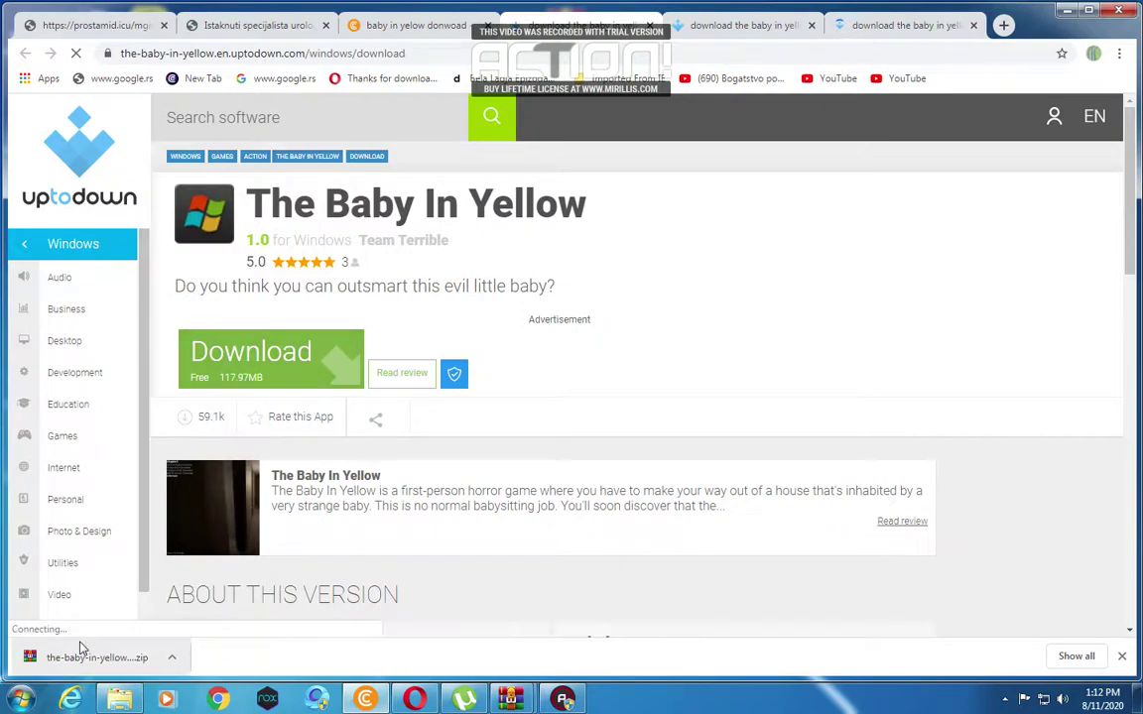
- Show the downloaded Baby in Yellow zip in its folder and open the archive
{"action": "left_click", "coordinate": [174, 662]}
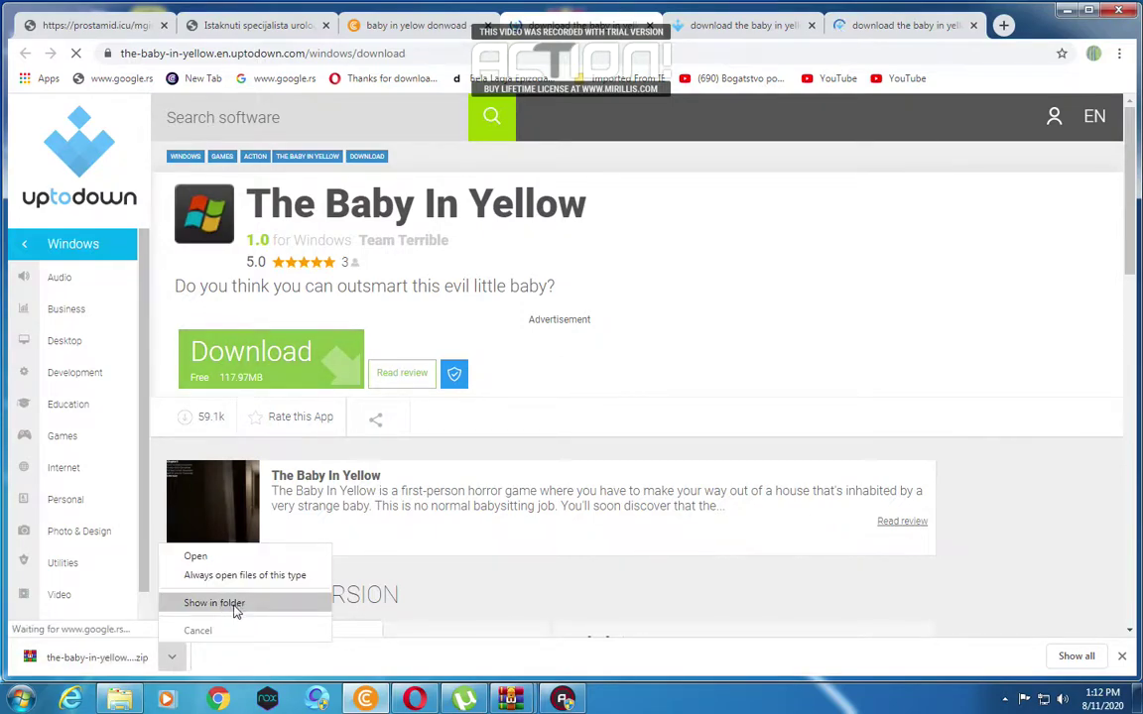
{"action": "left_click", "coordinate": [231, 605]}
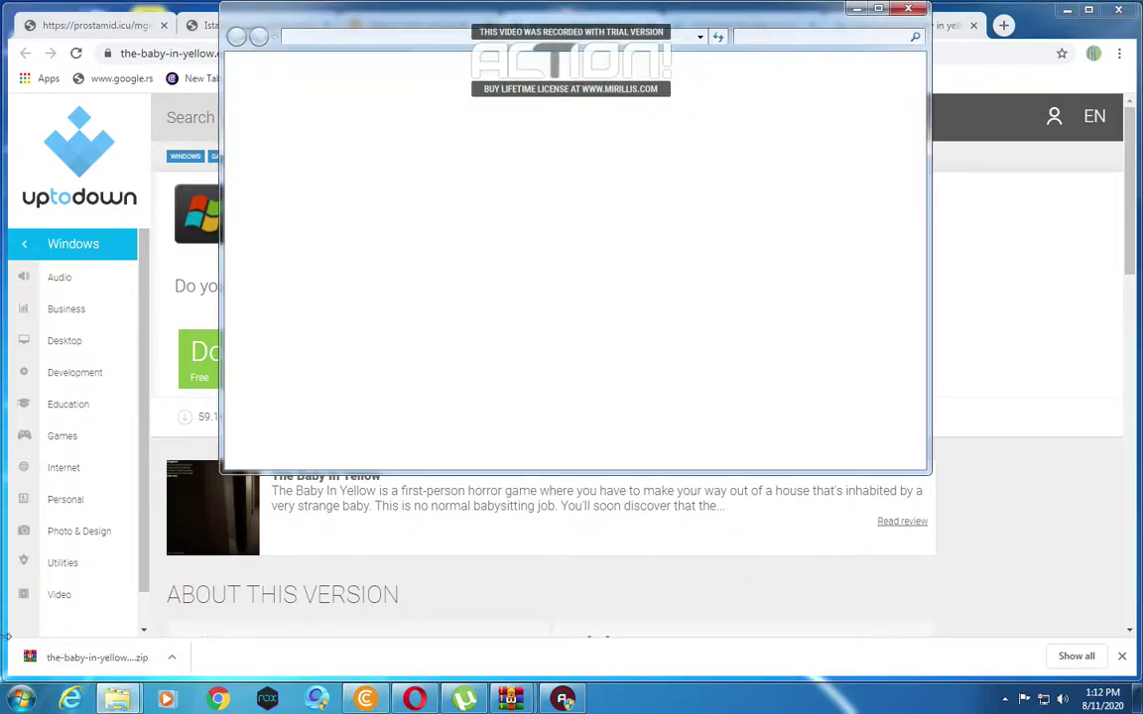
{"action": "left_click", "coordinate": [90, 657]}
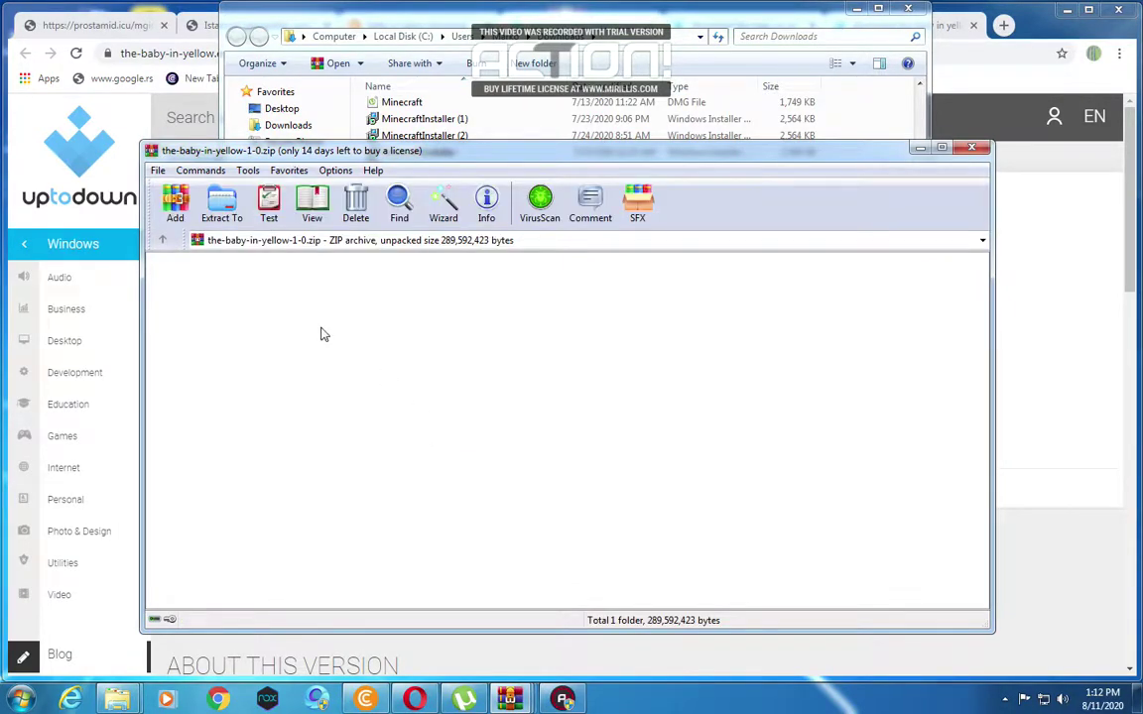
- Open the TheBabyInYellow folder inside the archive, try to run GMTK2020.exe and close the diagnostic messages
{"action": "double_click", "coordinate": [198, 275]}
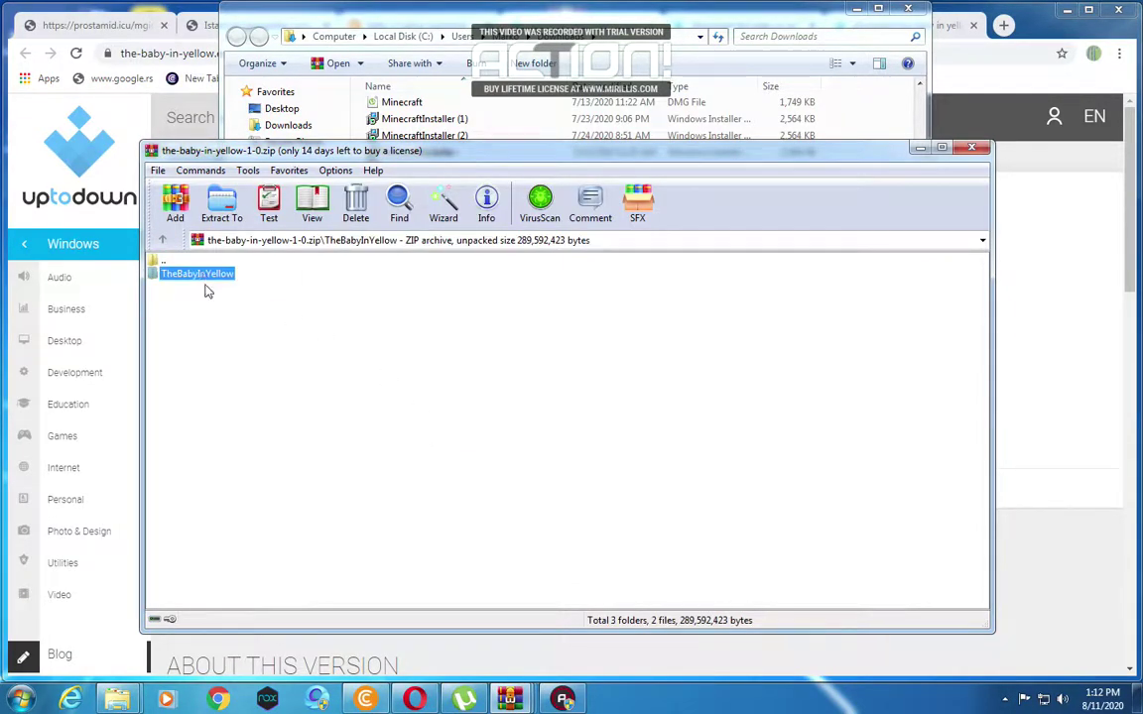
{"action": "double_click", "coordinate": [193, 274]}
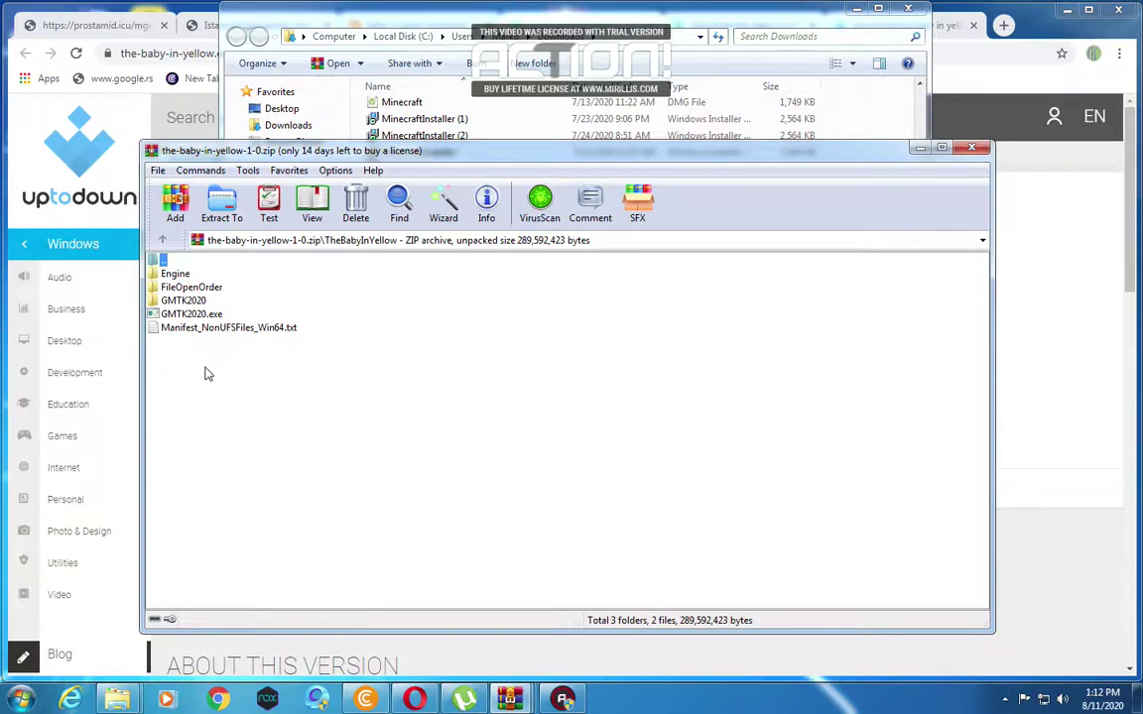
{"action": "double_click", "coordinate": [184, 314]}
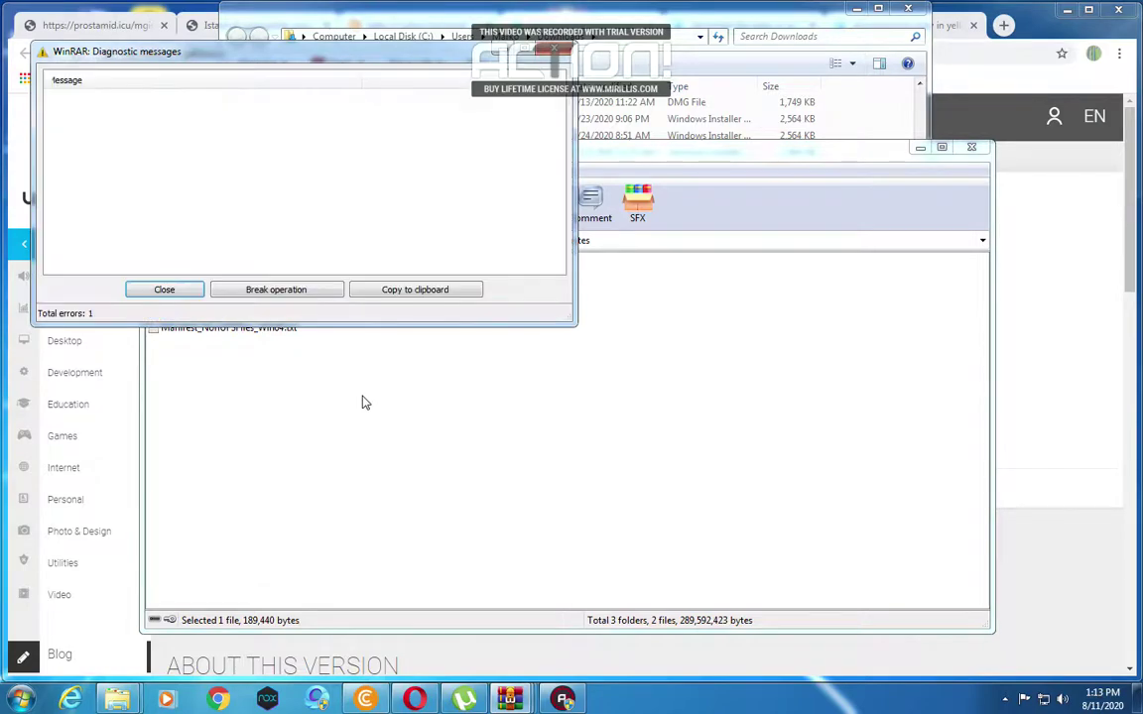
{"action": "left_click", "coordinate": [183, 289]}
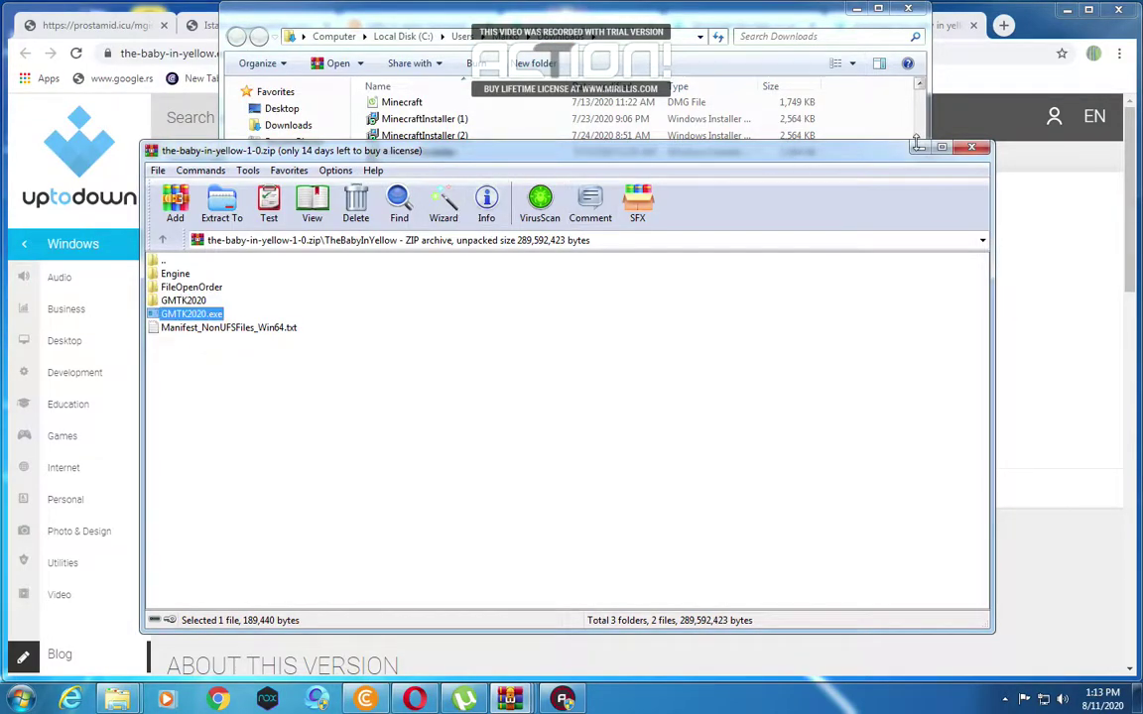
- Clear the browser and spare windows off the desktop and bring back the archive window showing the TheBabyInYellow folder
{"action": "left_click", "coordinate": [824, 72]}
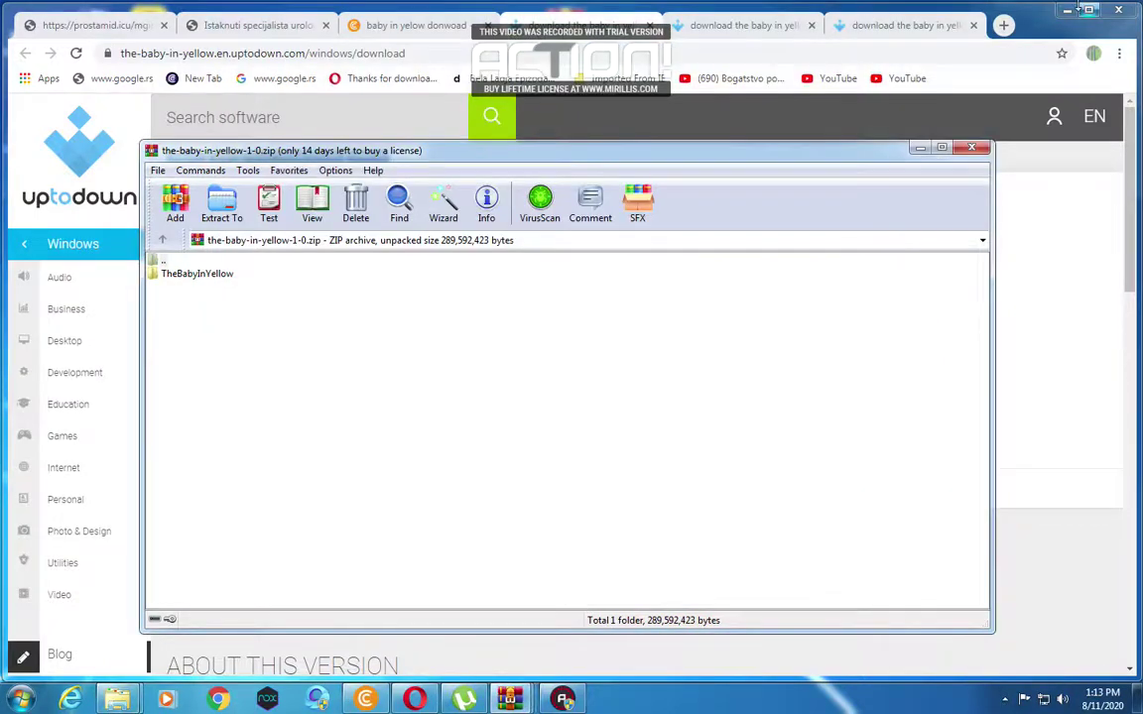
{"action": "left_click", "coordinate": [1067, 10]}
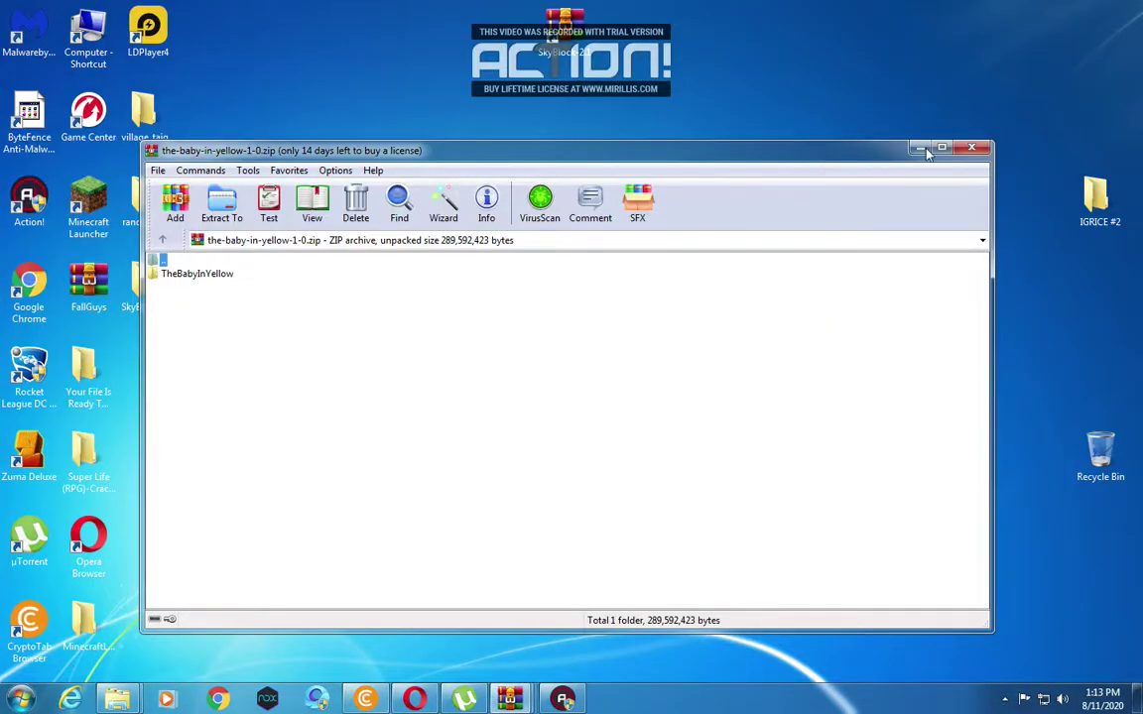
{"action": "left_click", "coordinate": [921, 149]}
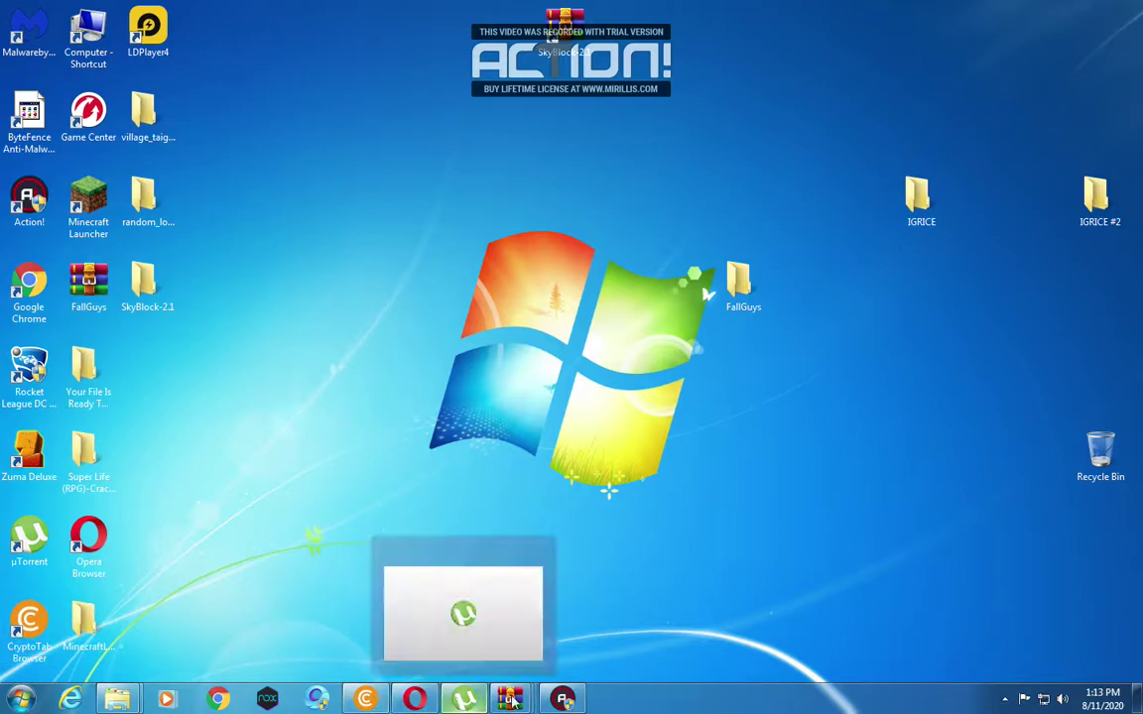
{"action": "mouse_move", "coordinate": [511, 702]}
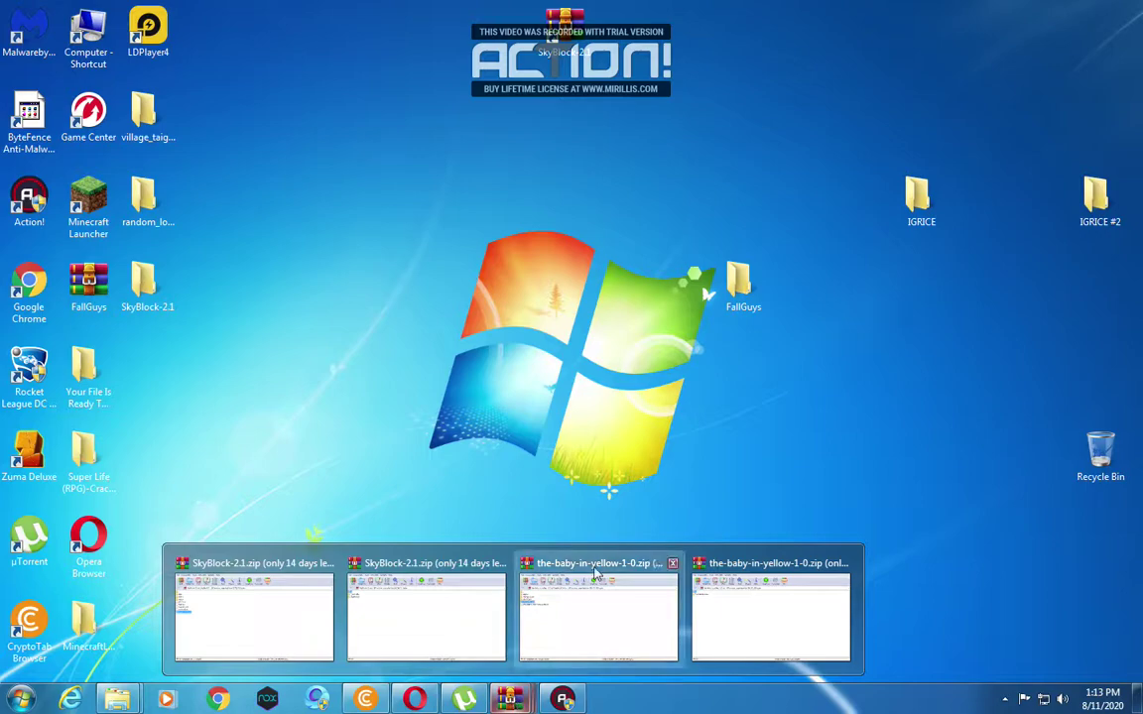
{"action": "mouse_move", "coordinate": [596, 573]}
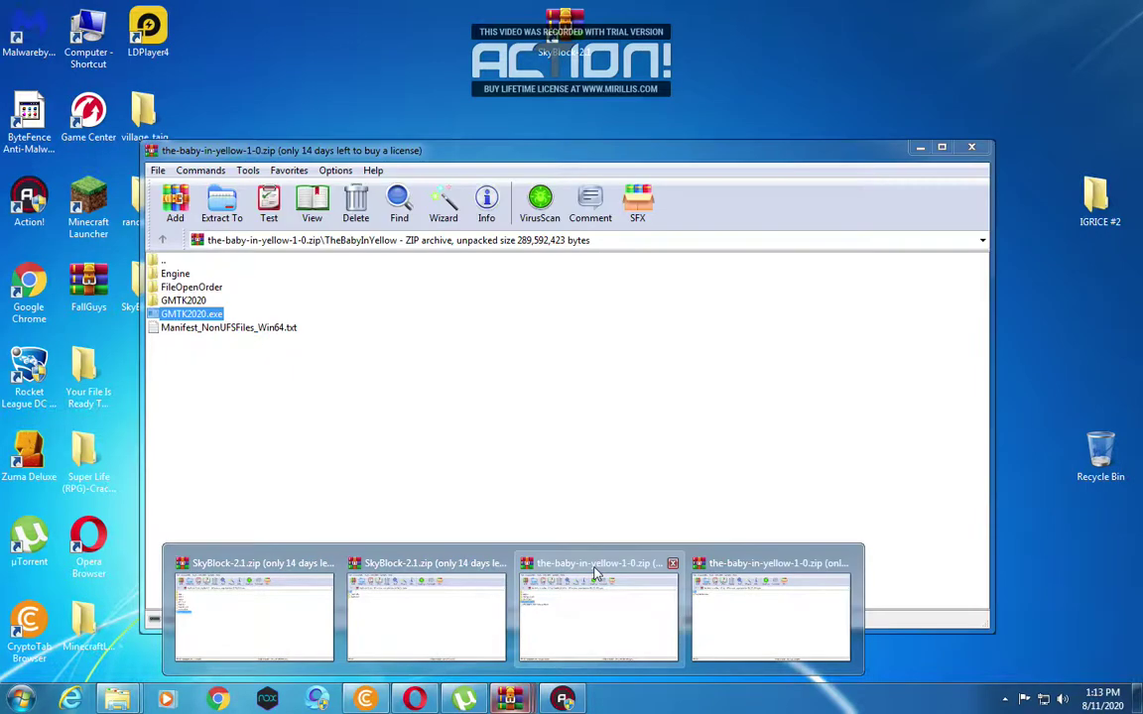
{"action": "left_click", "coordinate": [645, 592]}
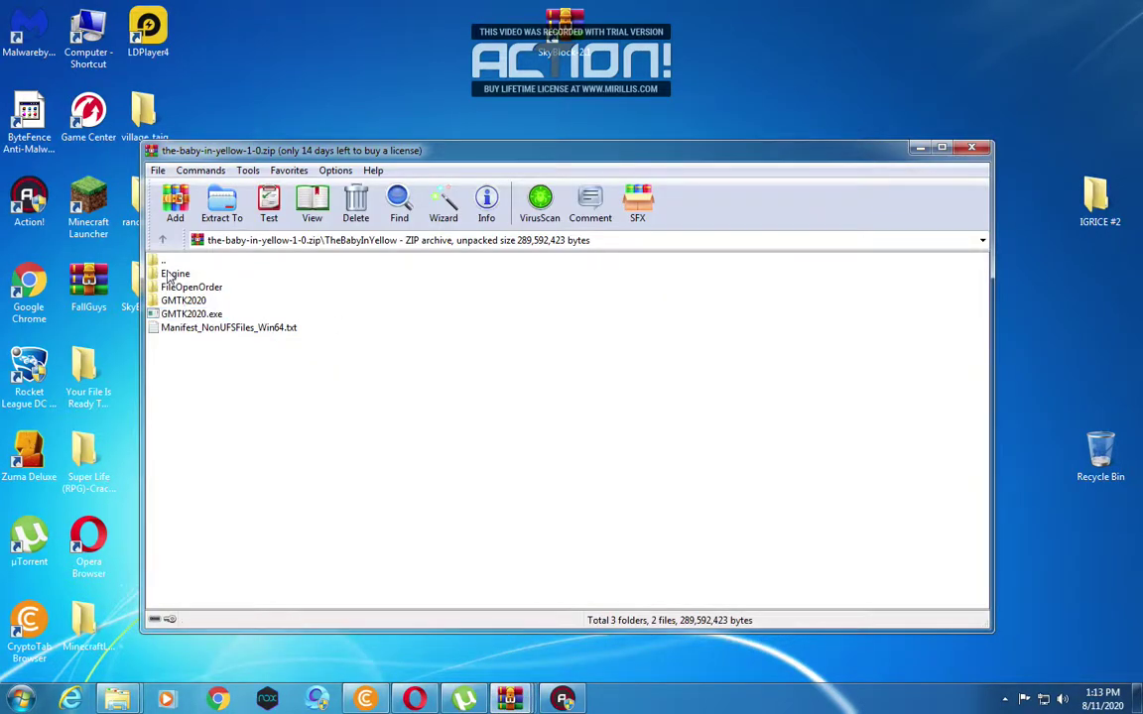
- Browse the archive's Engine folder through Binaries, ThirdParty, Windows and XAudio2_9 down to x64
{"action": "double_click", "coordinate": [189, 275]}
{"action": "double_click", "coordinate": [188, 275]}
{"action": "double_click", "coordinate": [182, 274]}
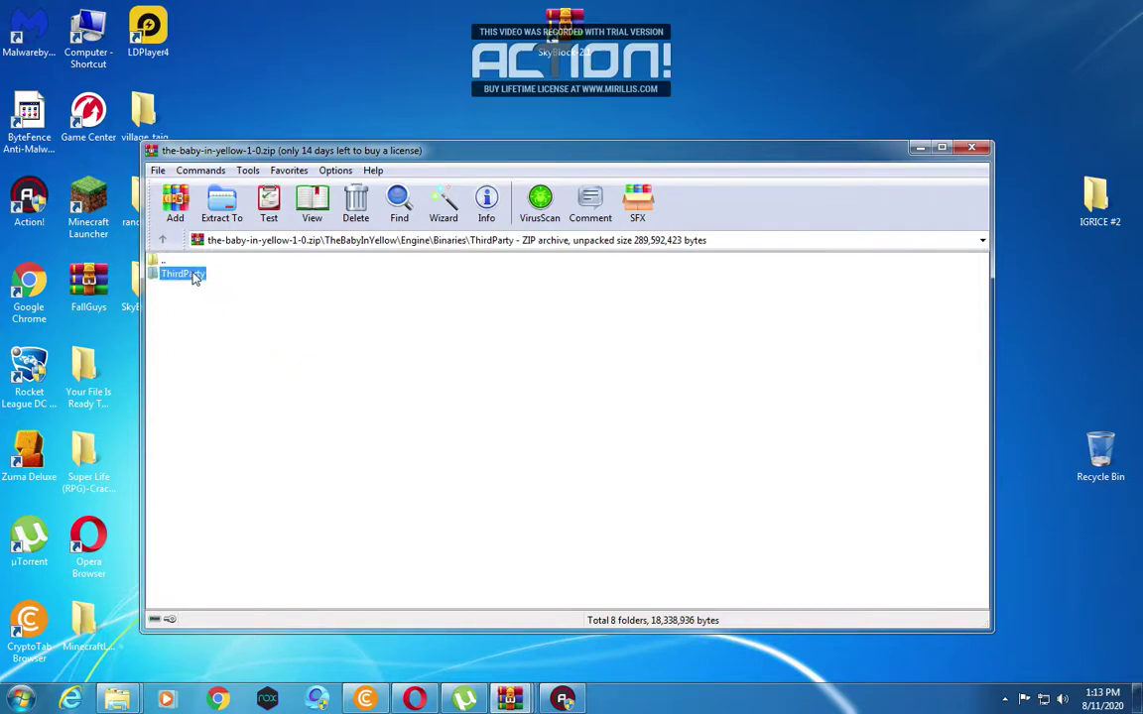
{"action": "left_click", "coordinate": [187, 370]}
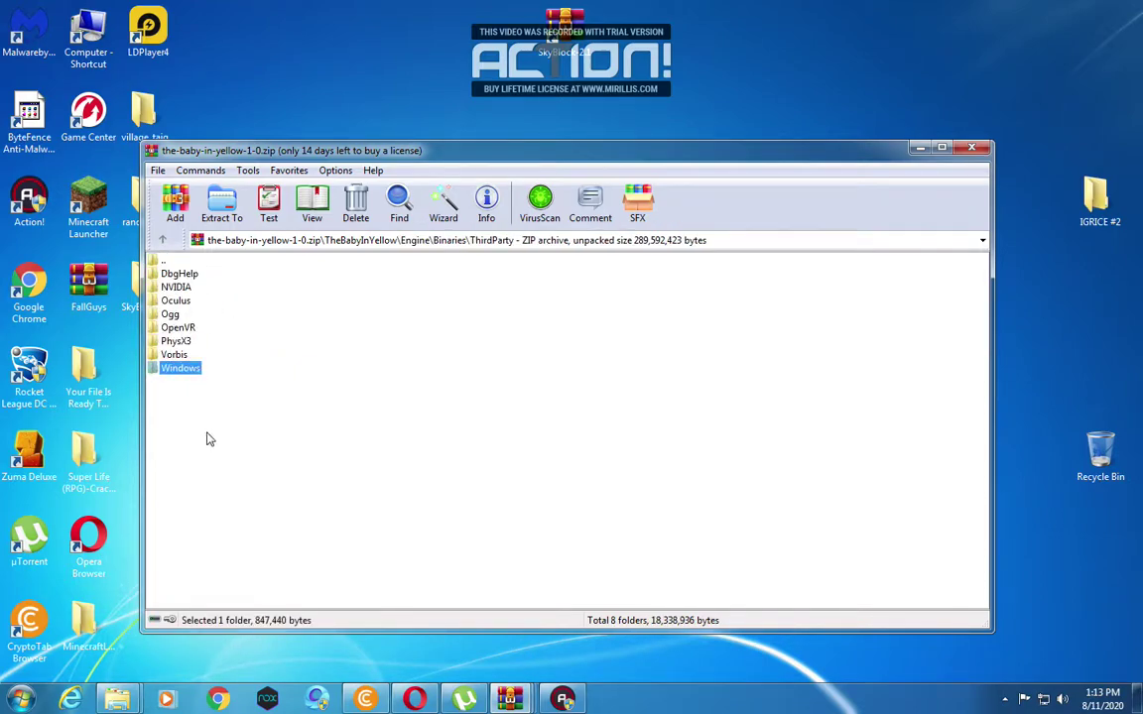
{"action": "double_click", "coordinate": [164, 370]}
{"action": "double_click", "coordinate": [171, 274]}
{"action": "double_click", "coordinate": [163, 273]}
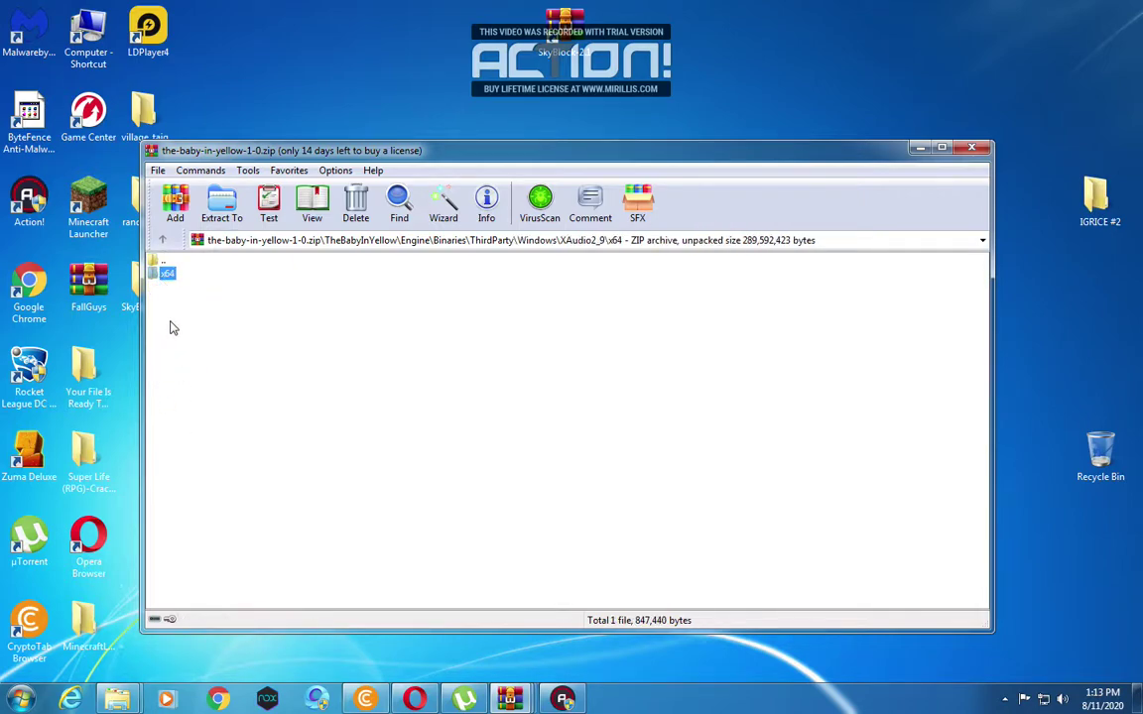
- Go back up to the archive's TheBabyInYellow folder and check the FileOpenOrder folder
{"action": "double_click", "coordinate": [155, 261]}
{"action": "double_click", "coordinate": [155, 261]}
{"action": "double_click", "coordinate": [154, 261]}
{"action": "double_click", "coordinate": [157, 263]}
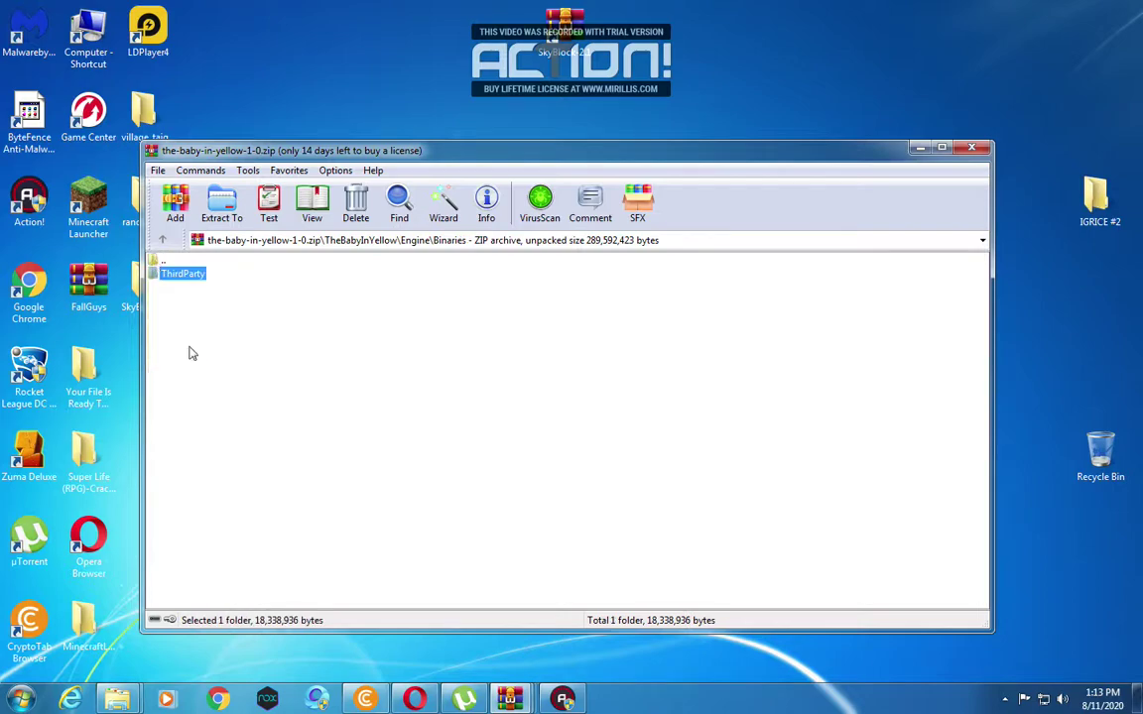
{"action": "double_click", "coordinate": [157, 262]}
{"action": "double_click", "coordinate": [156, 262]}
{"action": "double_click", "coordinate": [157, 286]}
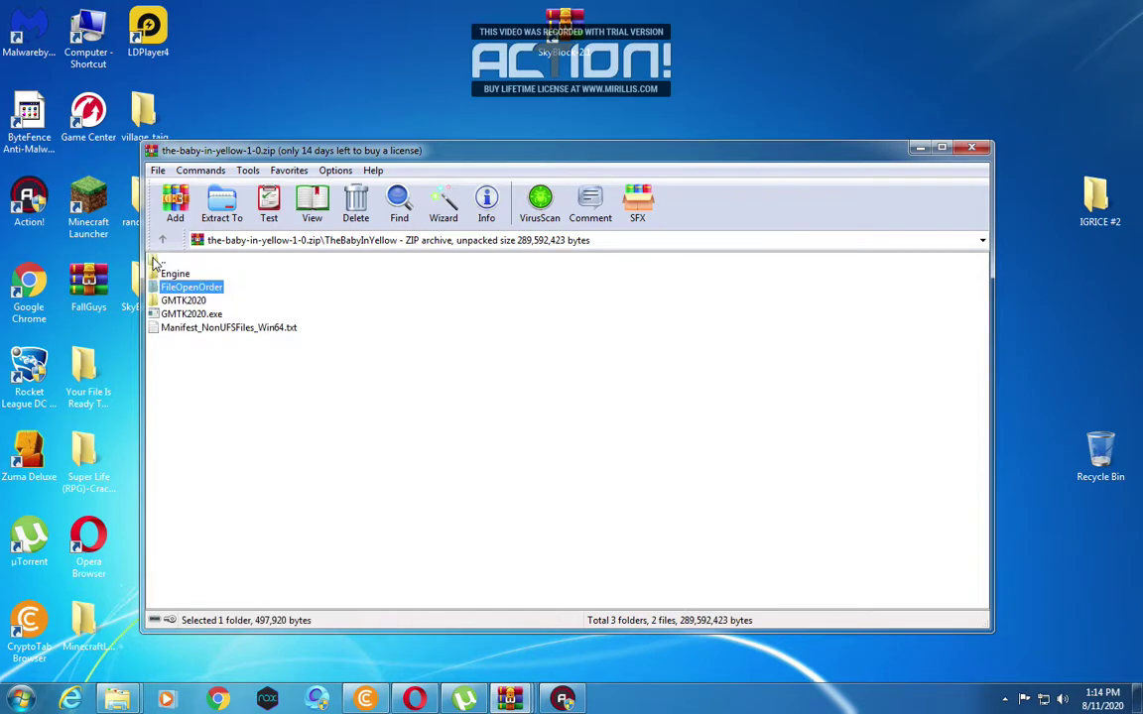
- Open GMTK2020\Binaries\Win64 inside the archive and try to run GMTK2020-Win64-Shipping.exe
{"action": "double_click", "coordinate": [180, 300]}
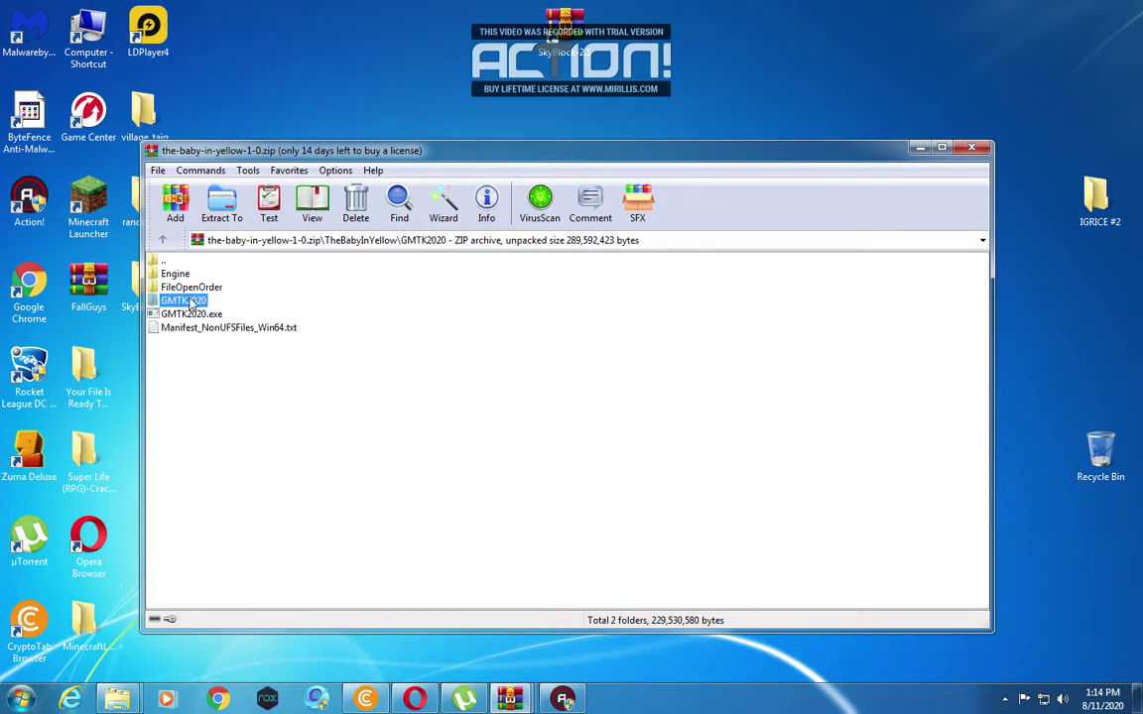
{"action": "double_click", "coordinate": [181, 274]}
{"action": "double_click", "coordinate": [177, 274]}
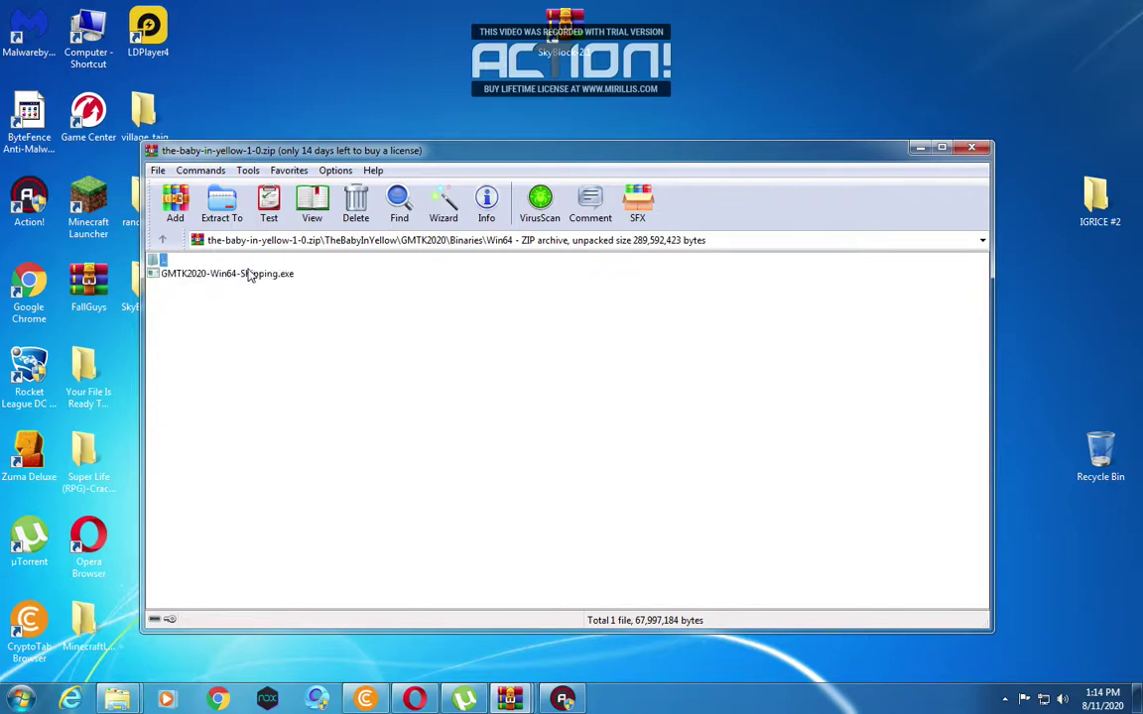
{"action": "left_click", "coordinate": [258, 276]}
{"action": "double_click", "coordinate": [258, 275]}
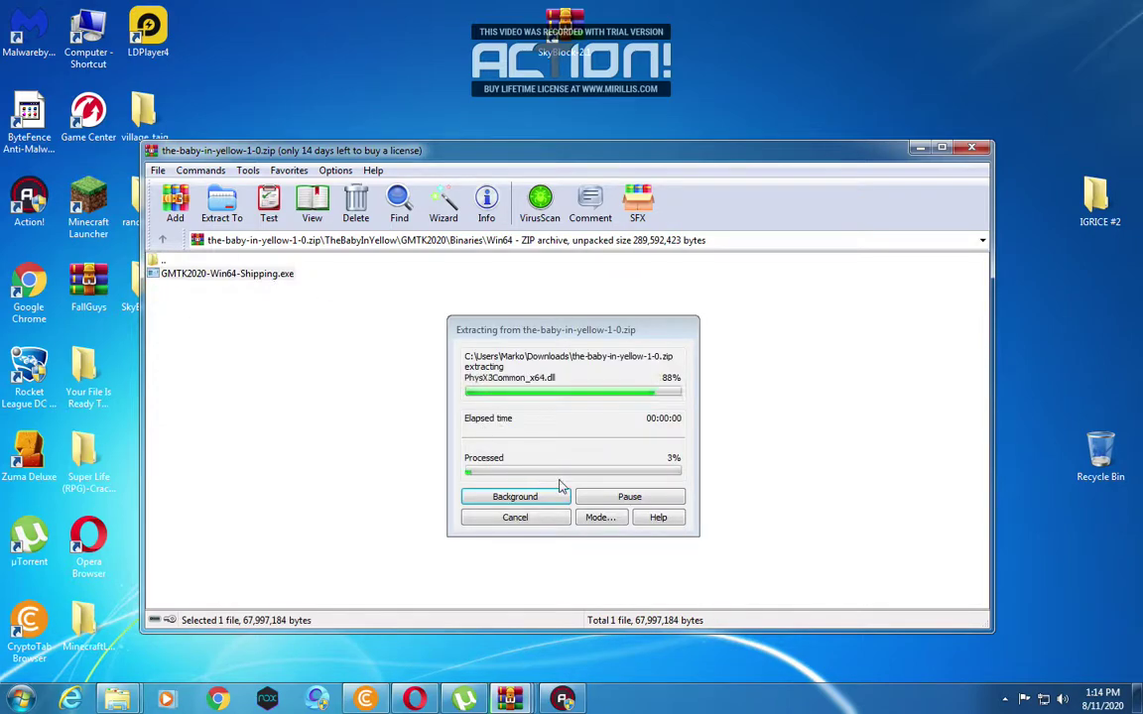
- Unpack the archive with the Wizard into a the-baby-in-yellow-1-0 folder on the desktop
{"action": "left_click", "coordinate": [443, 199]}
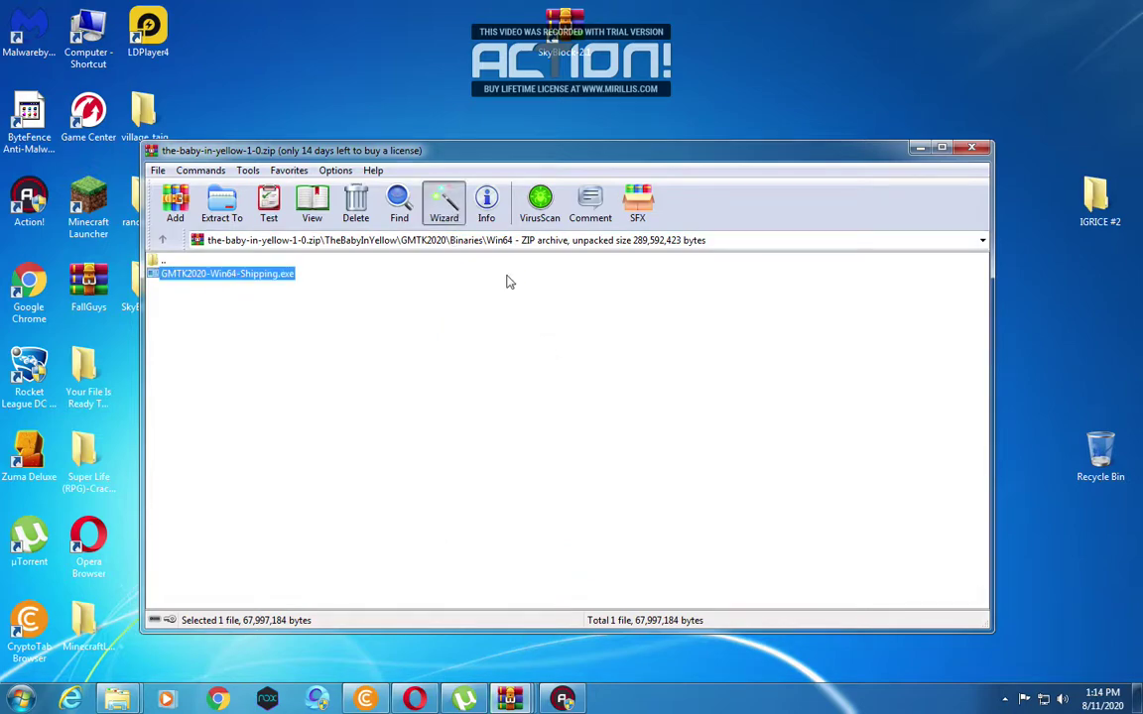
{"action": "left_click", "coordinate": [566, 503]}
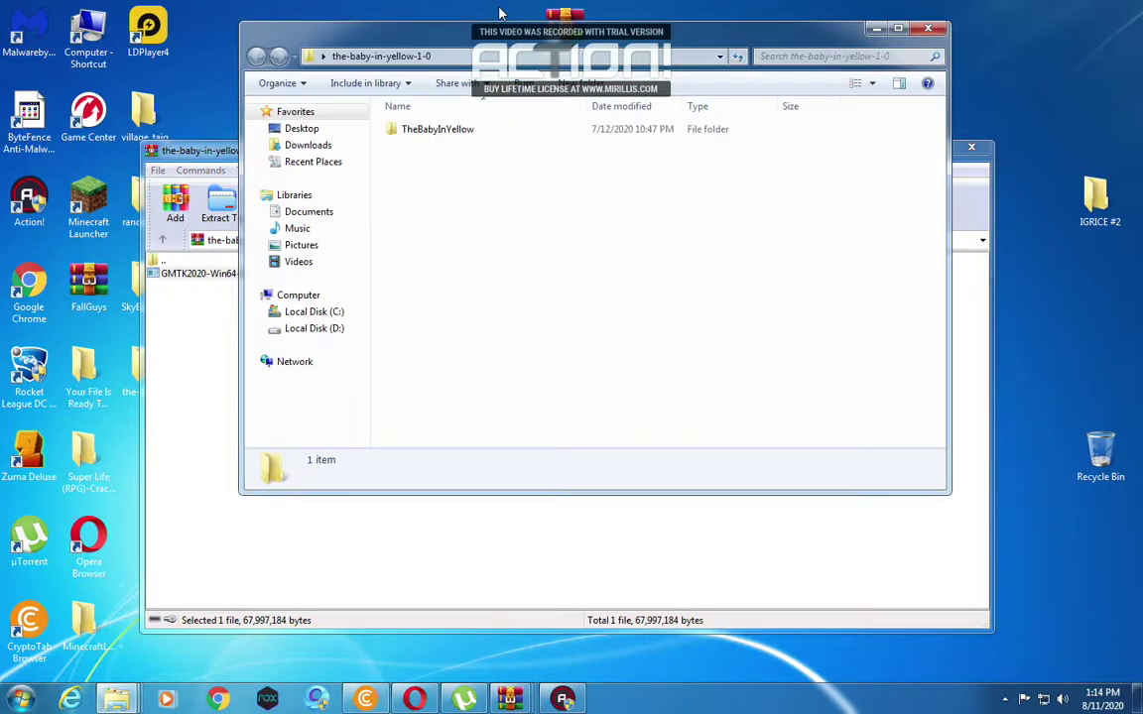
- Open the extracted TheBabyInYellow folder, try to launch the GMTK2020 application and dismiss the error dialog
{"action": "double_click", "coordinate": [485, 131]}
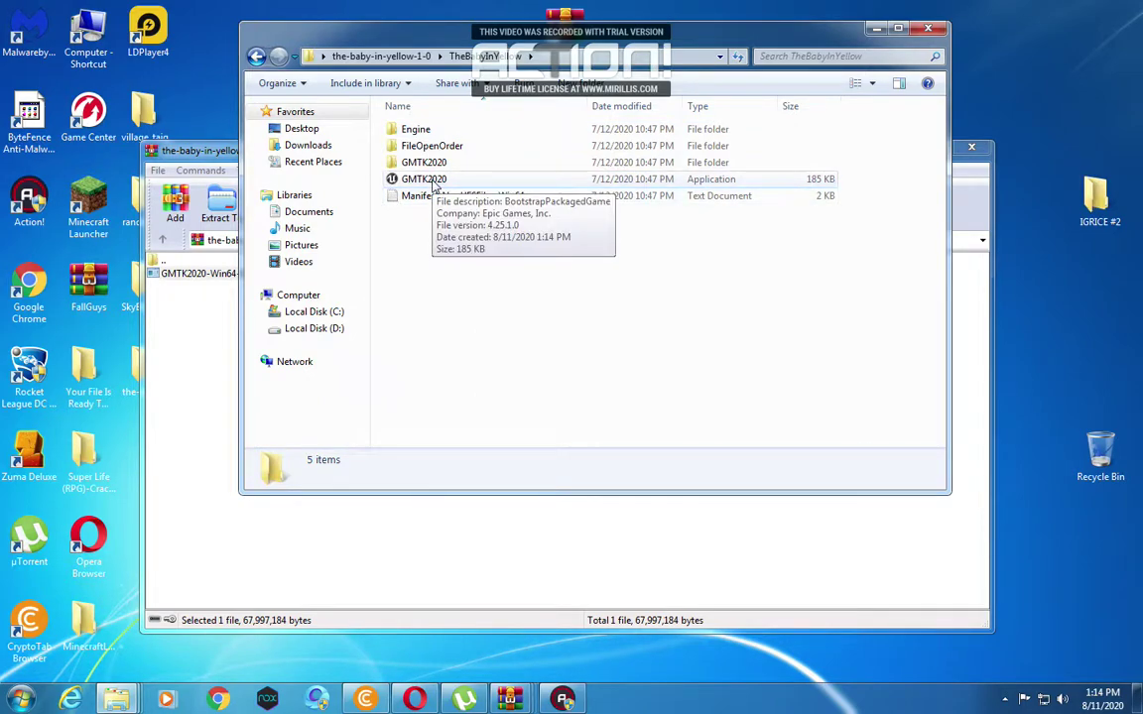
{"action": "double_click", "coordinate": [433, 185]}
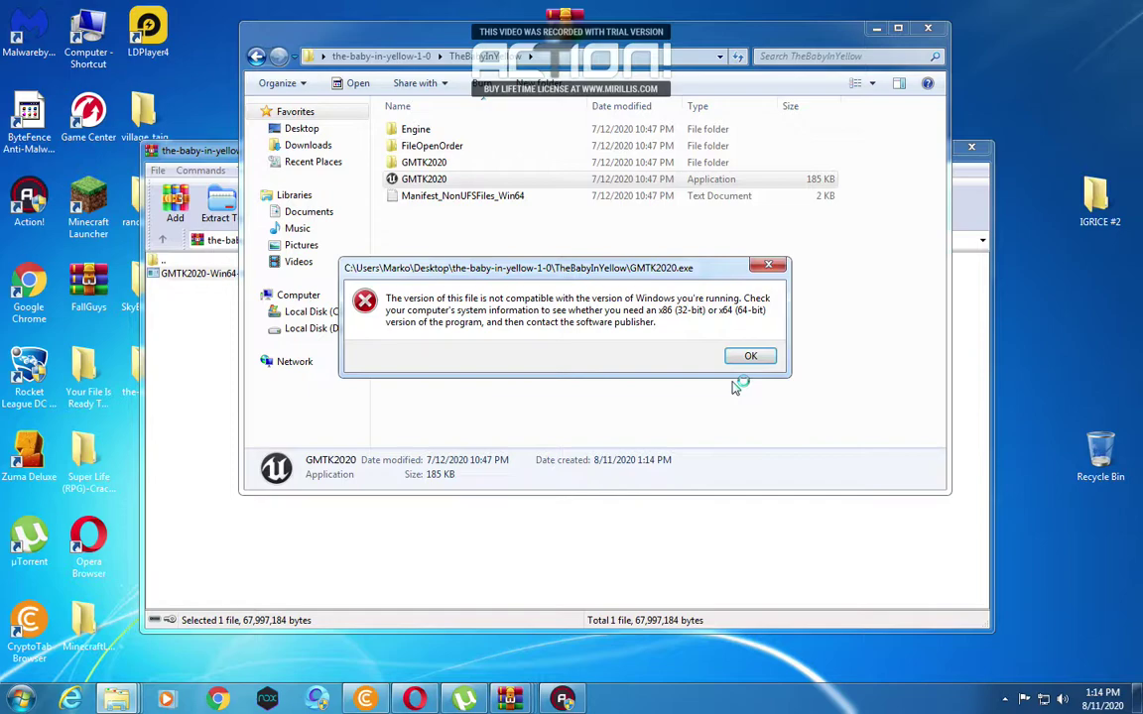
{"action": "left_click", "coordinate": [742, 361]}
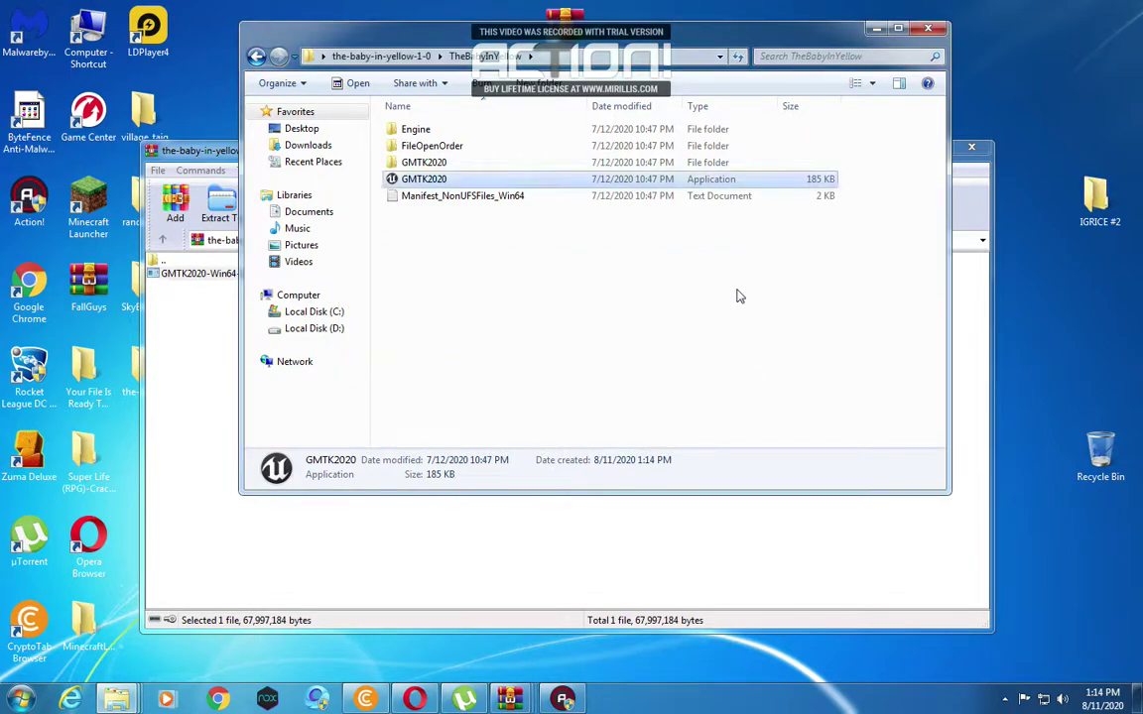
- Close the extracted folder and archive windows, and switch to the Action! recorder
{"action": "left_click", "coordinate": [928, 27]}
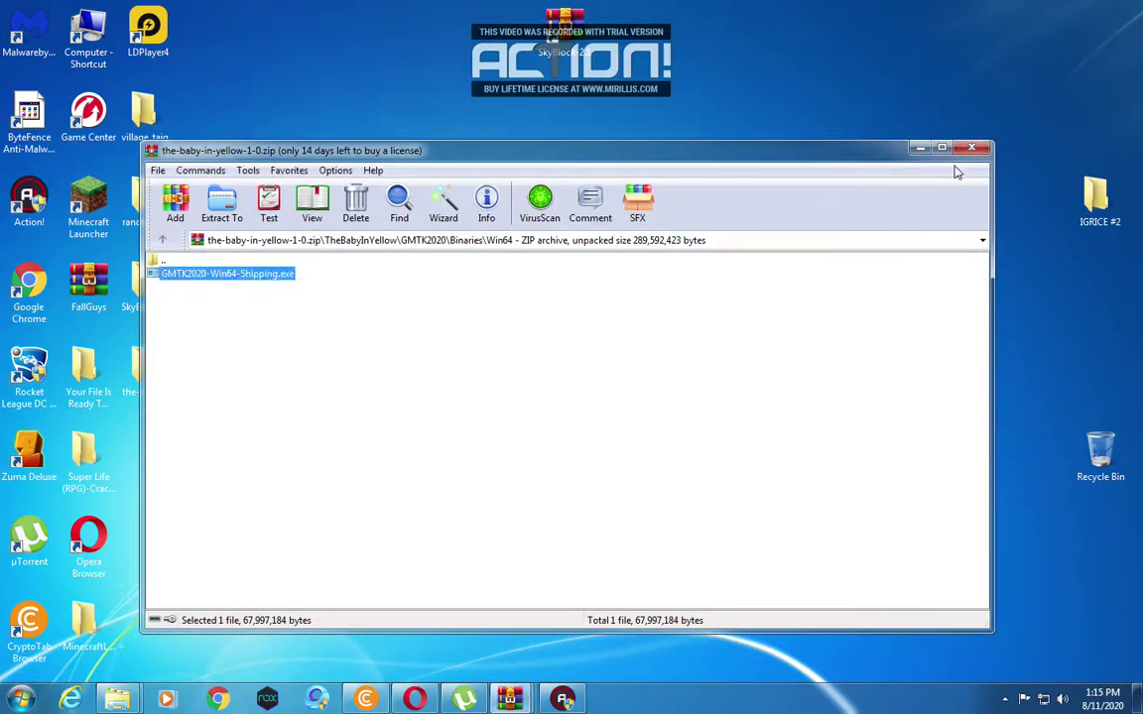
{"action": "left_click", "coordinate": [981, 148]}
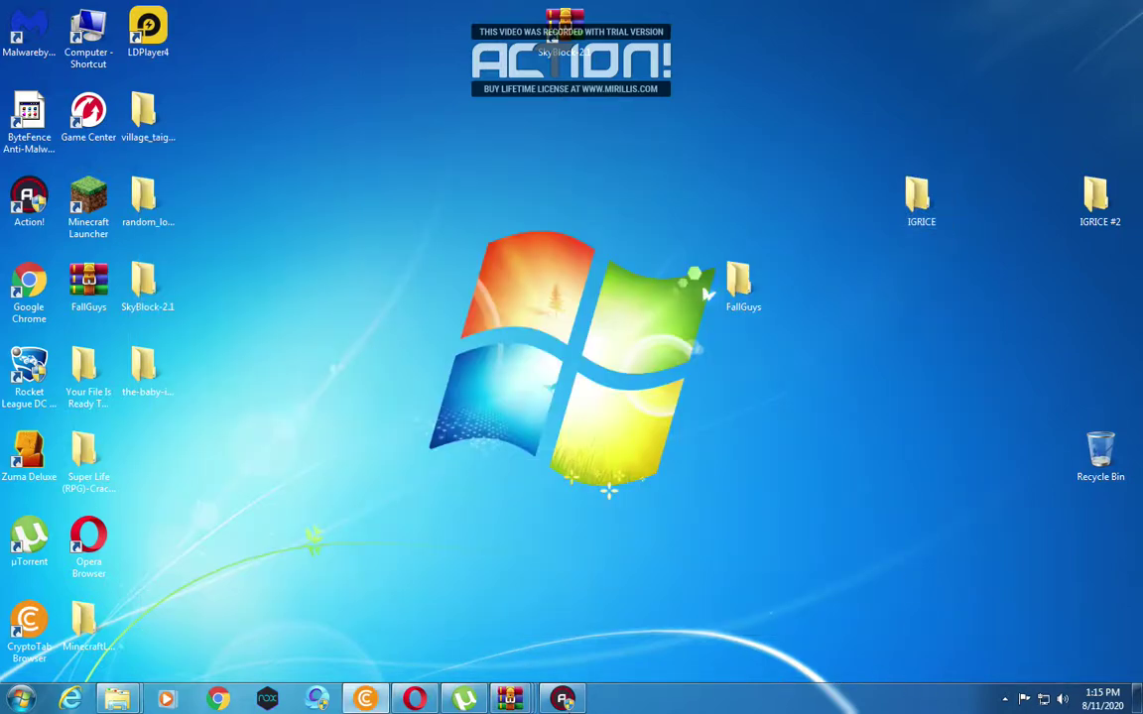
{"action": "left_click", "coordinate": [562, 699]}
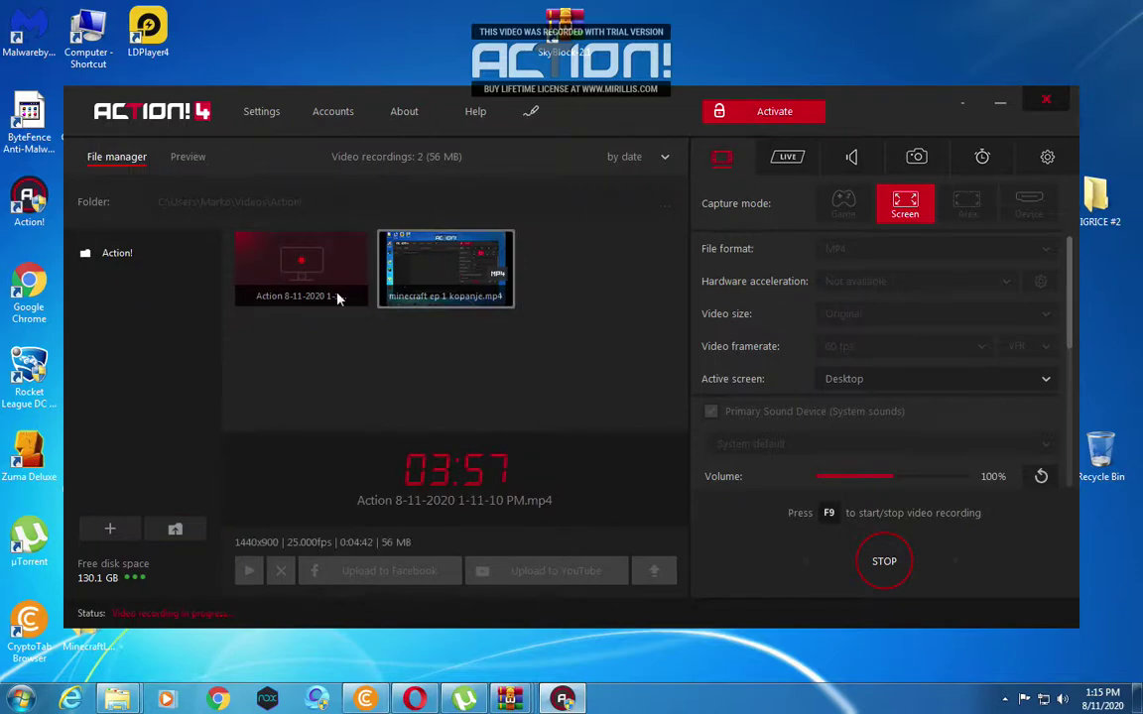